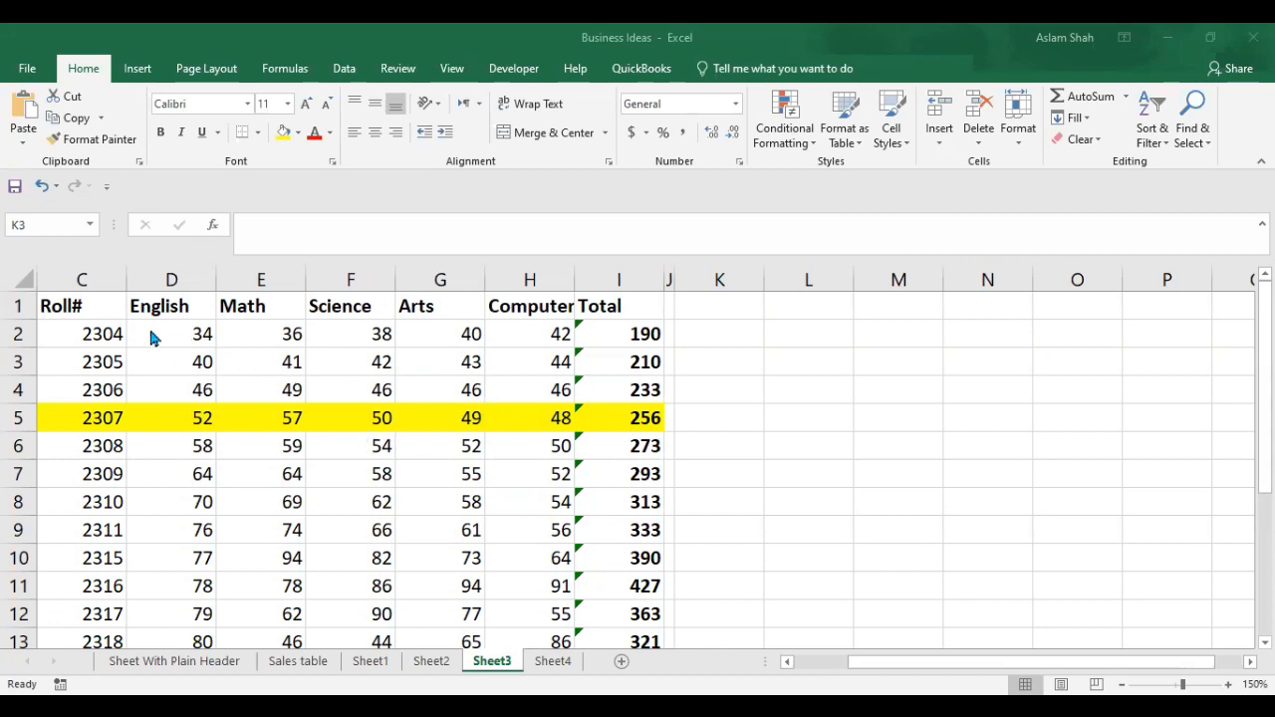
left_click(356, 360)
left_click_drag(239, 334, 439, 353)
left_click(251, 357)
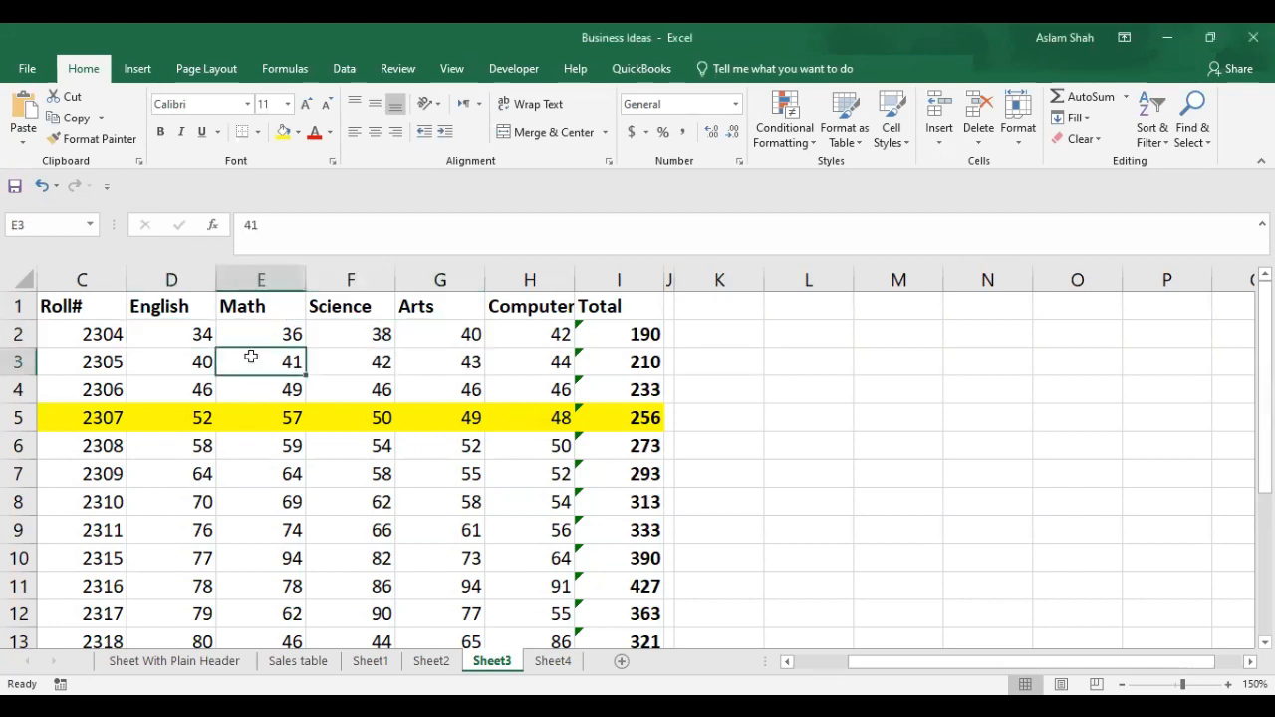
left_click(171, 335)
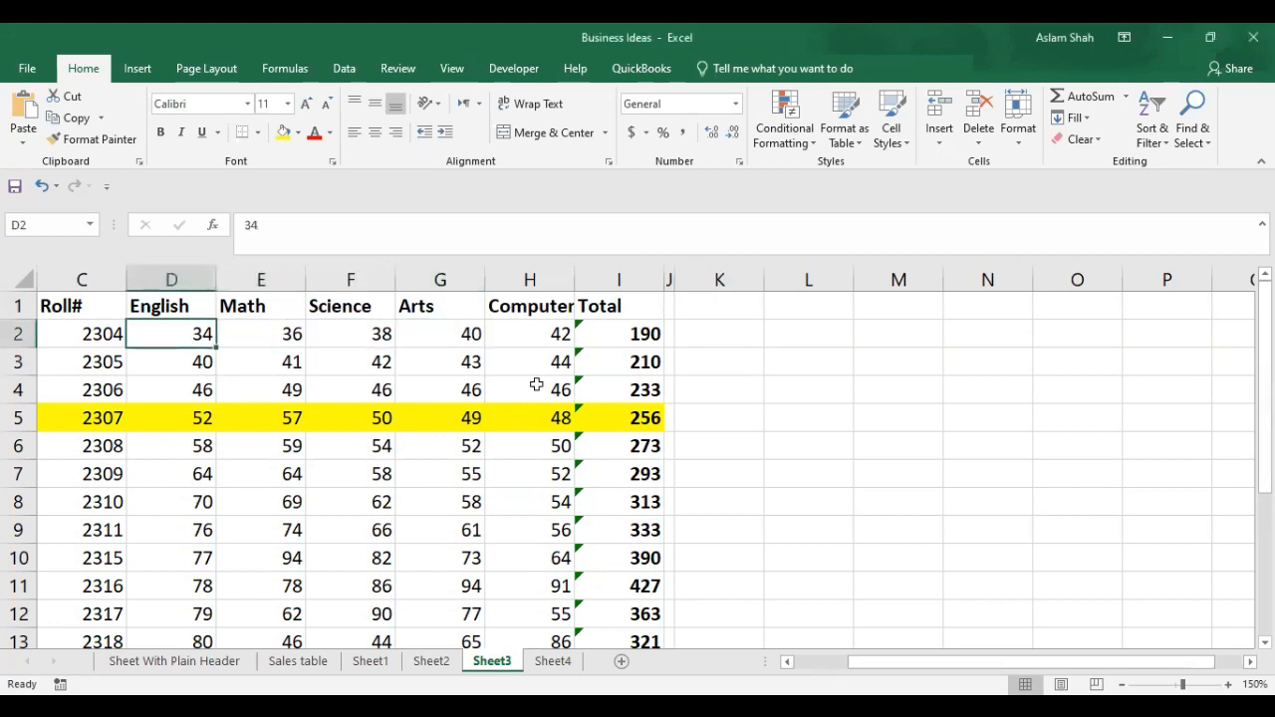
Start an AVERAGEIF formula in cell K2, beside the marks table.
left_click(736, 337)
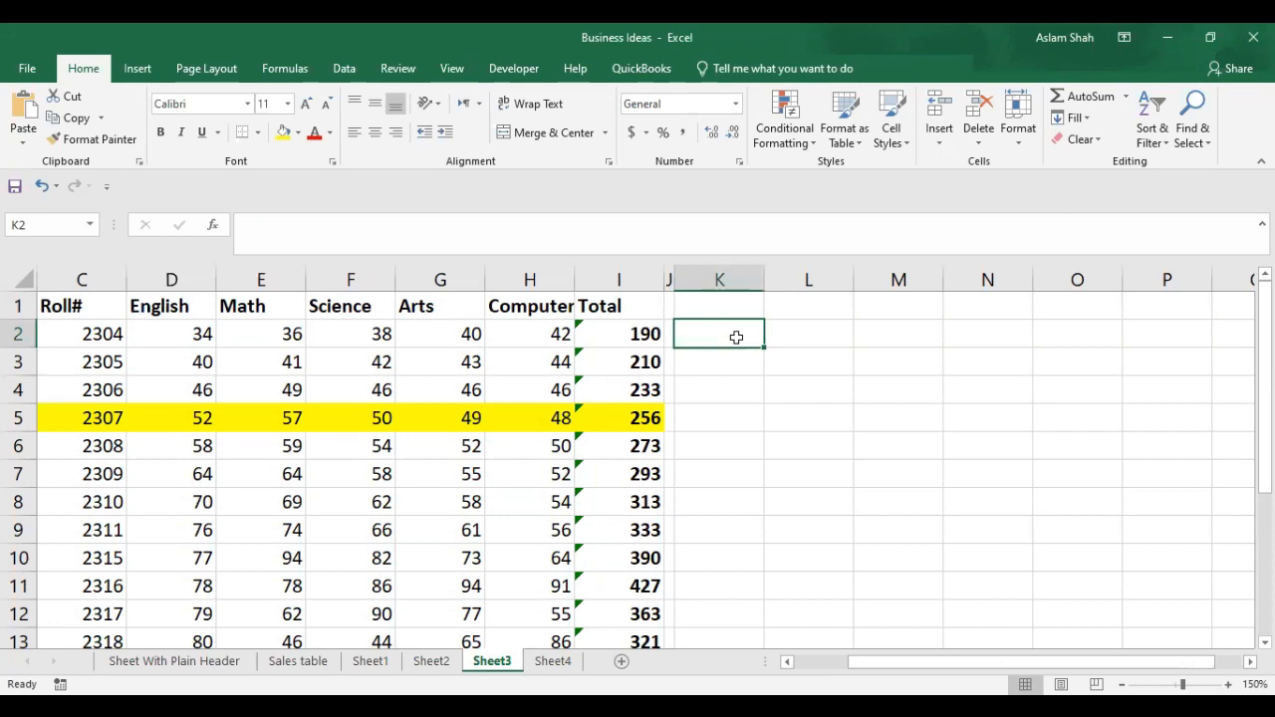
type("=")
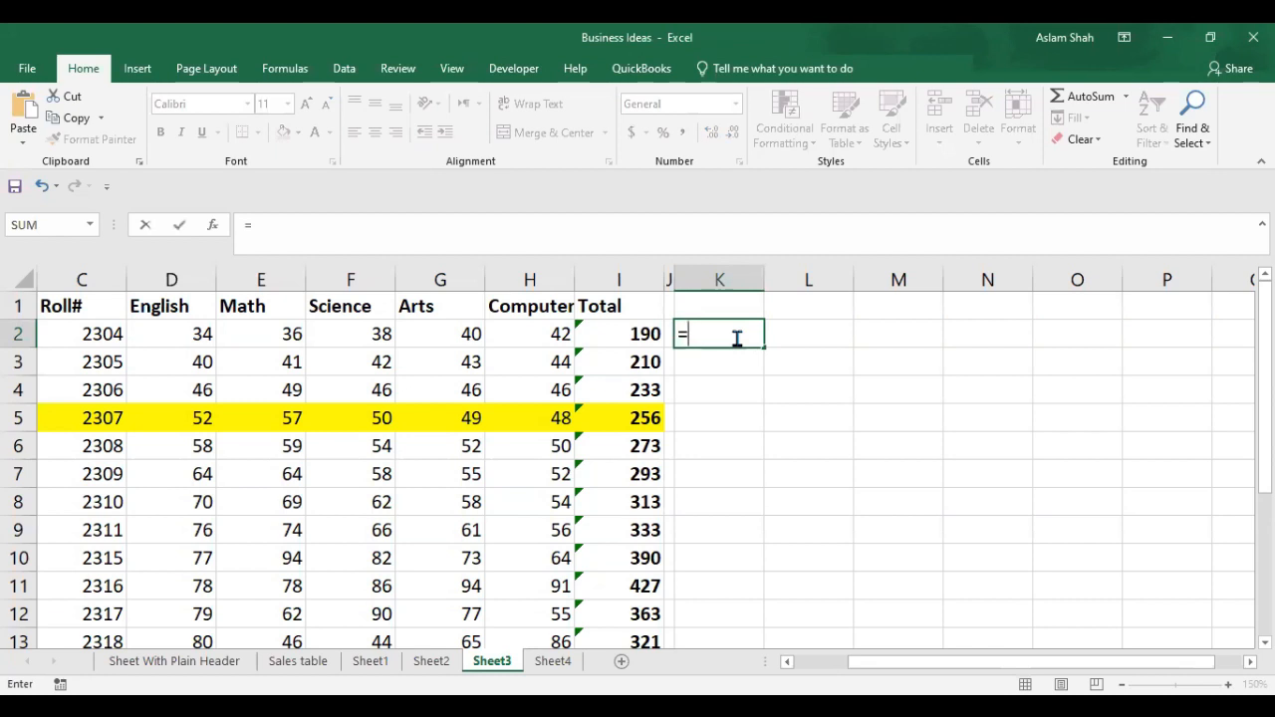
type("Aver")
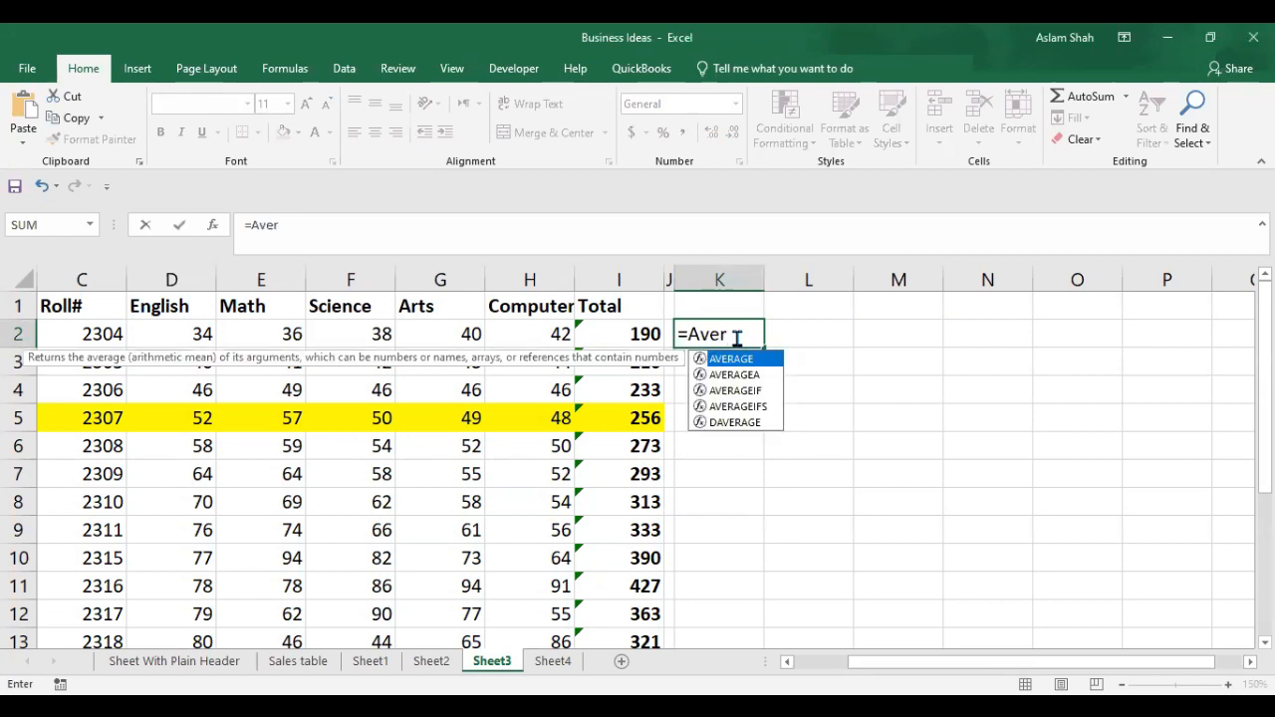
key("Down")
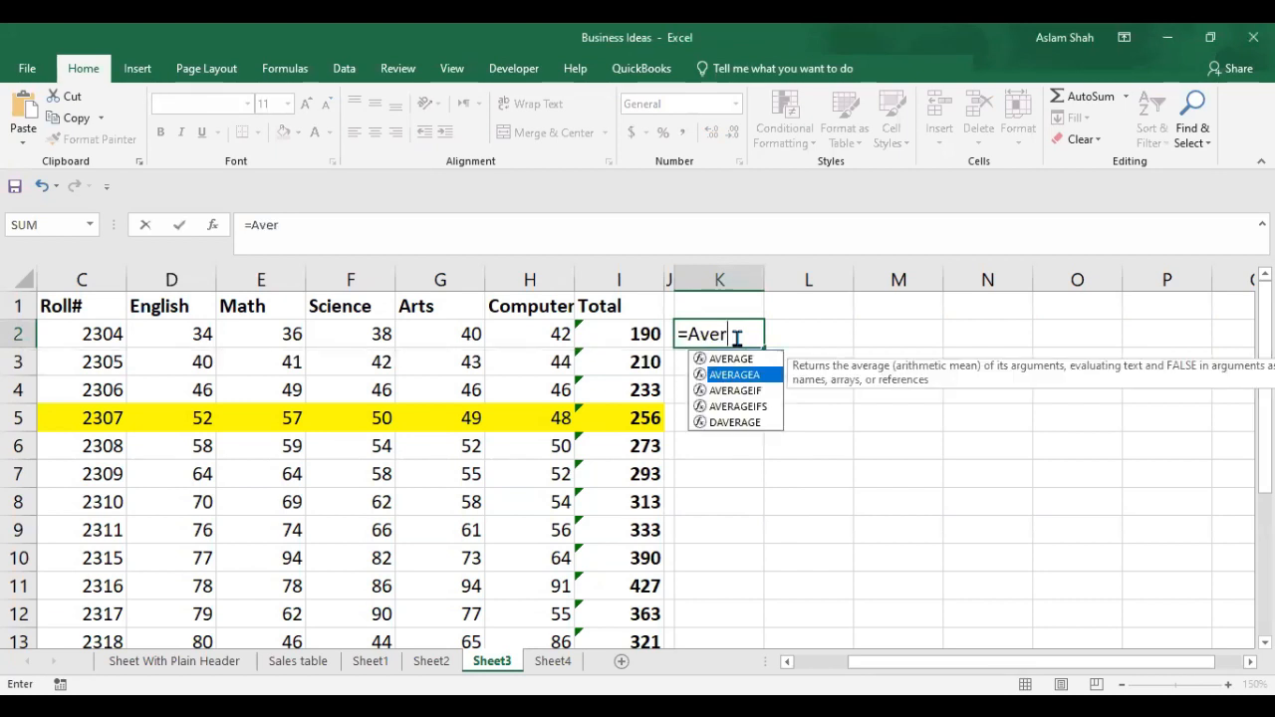
key("Down")
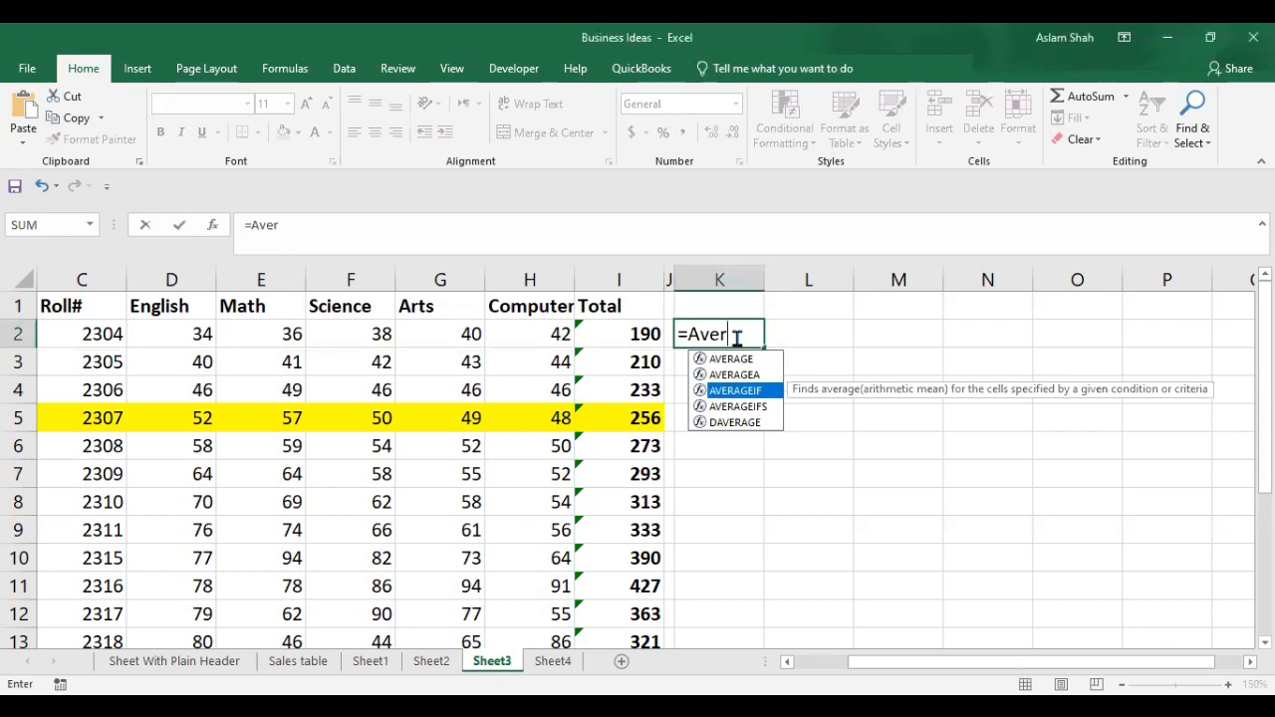
key("Tab")
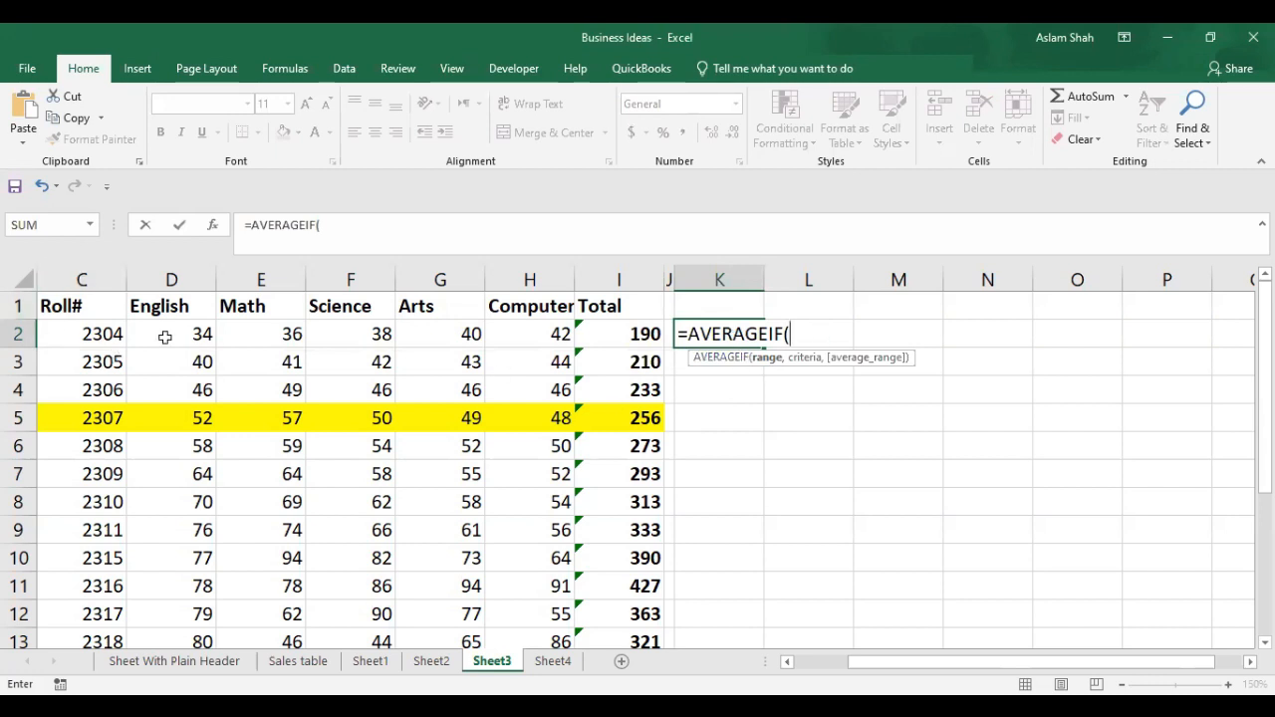
Complete the AVERAGEIF formula in K2 with range D2:D16 and criteria ">40", and widen column K to fit it.
left_click_drag(181, 324, 192, 584)
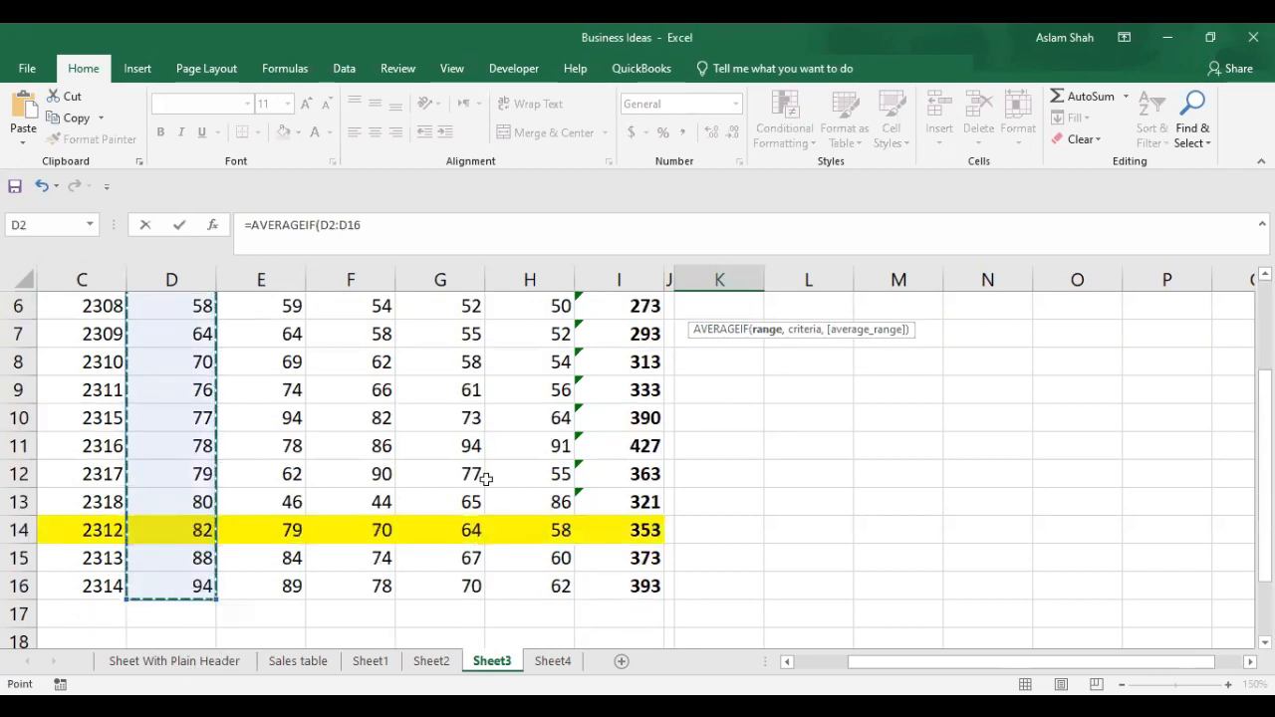
scroll(795, 413, "up", 2)
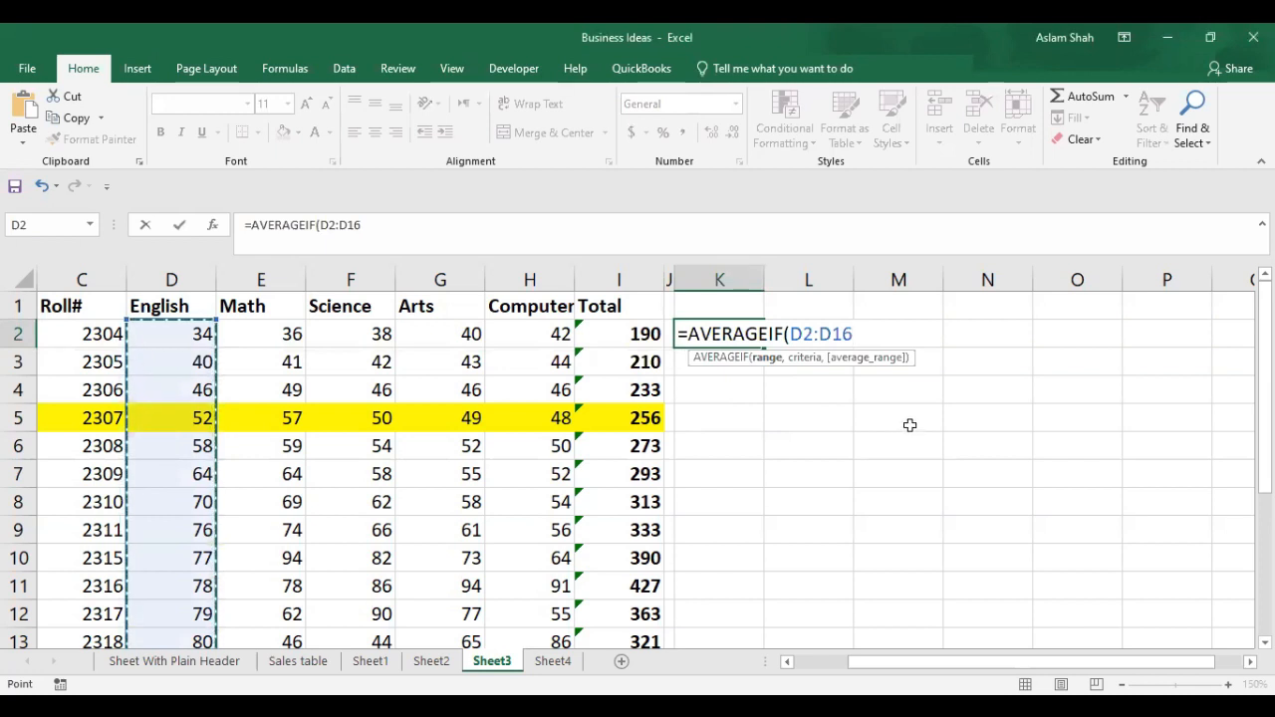
type(", ")
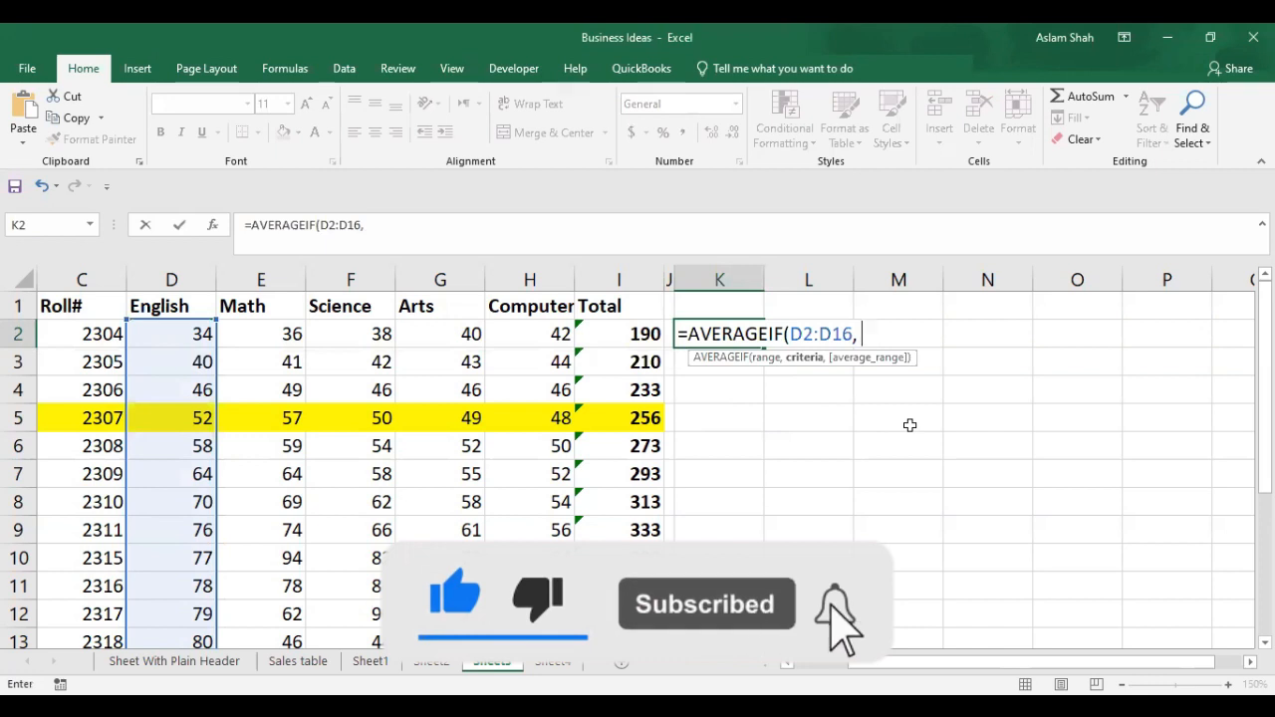
type("\"")
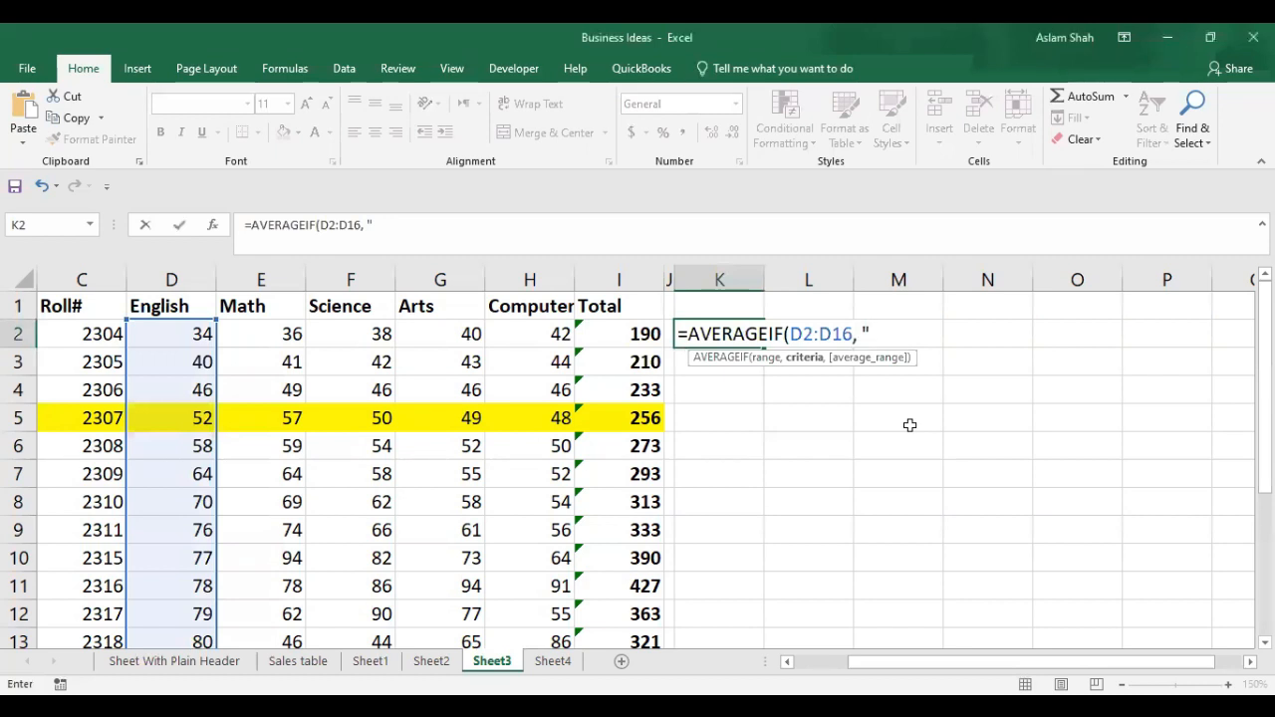
type(">40\"(")
key("BackSpace")
type(")")
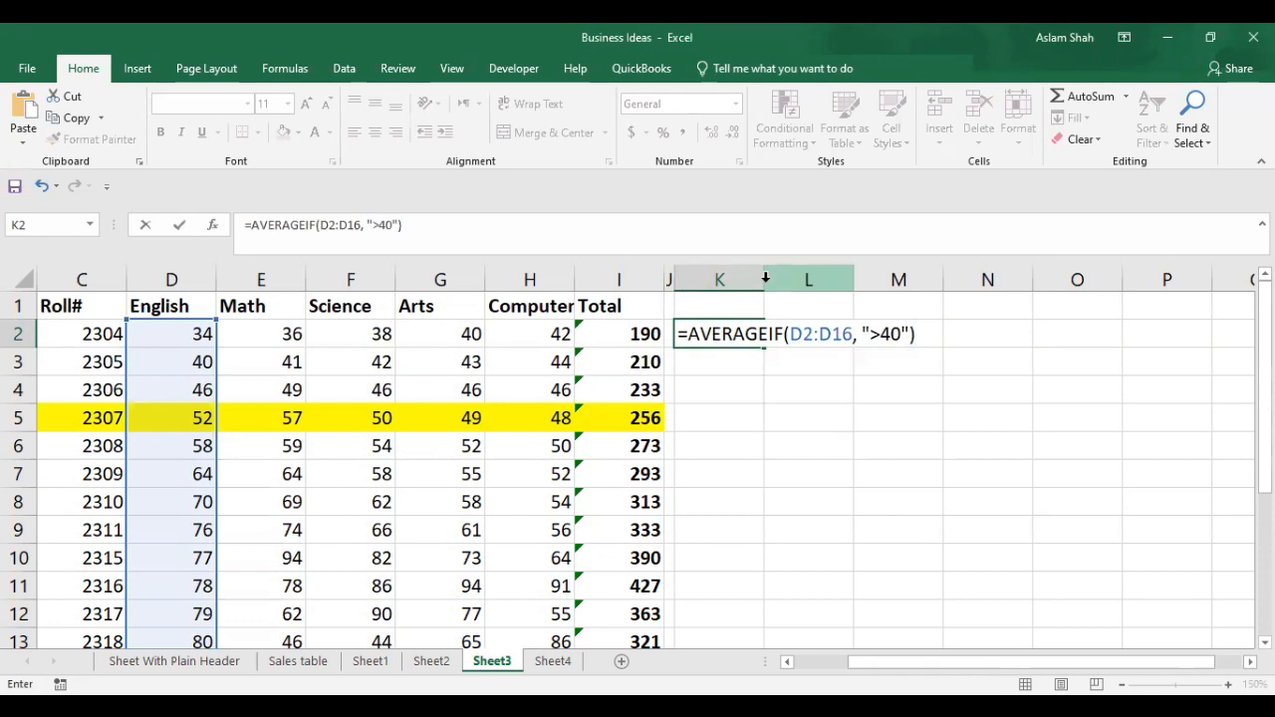
left_click(765, 280)
left_click_drag(763, 280, 900, 296)
Examine the function name, range and criteria of the AVERAGEIF formula in K2, and its result.
double_click(815, 339)
left_click(797, 337)
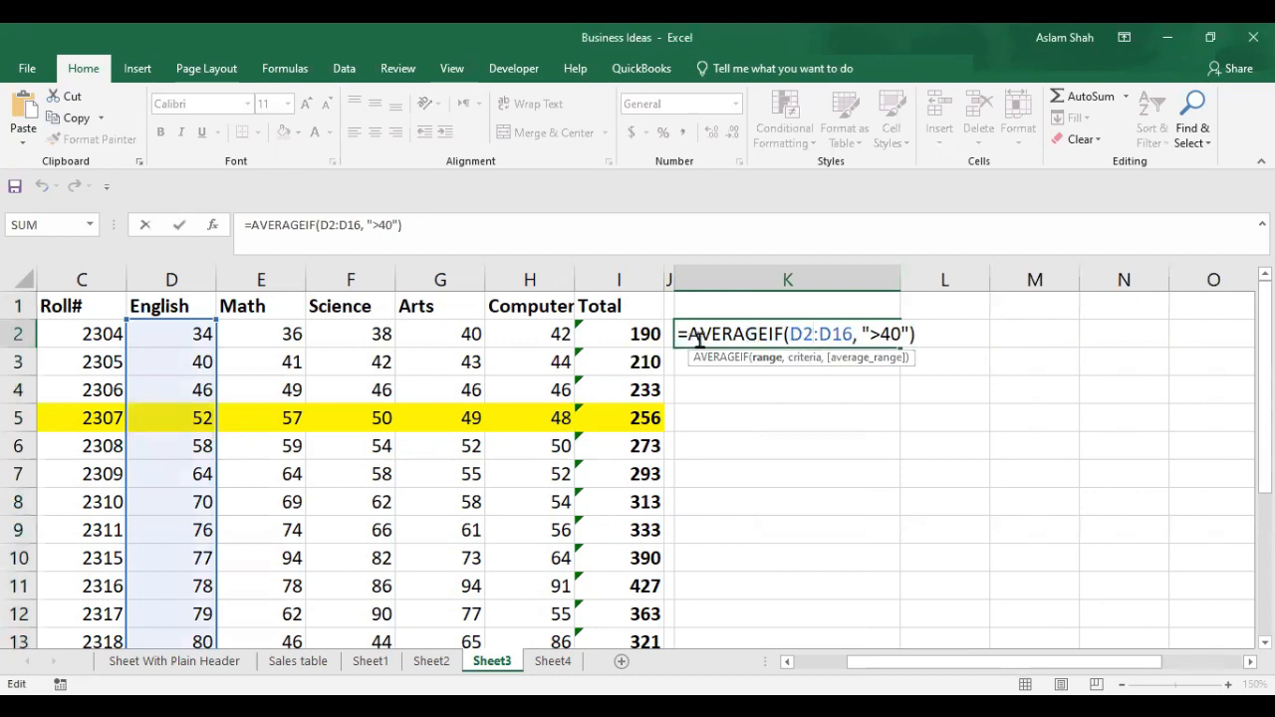
left_click_drag(688, 337, 782, 339)
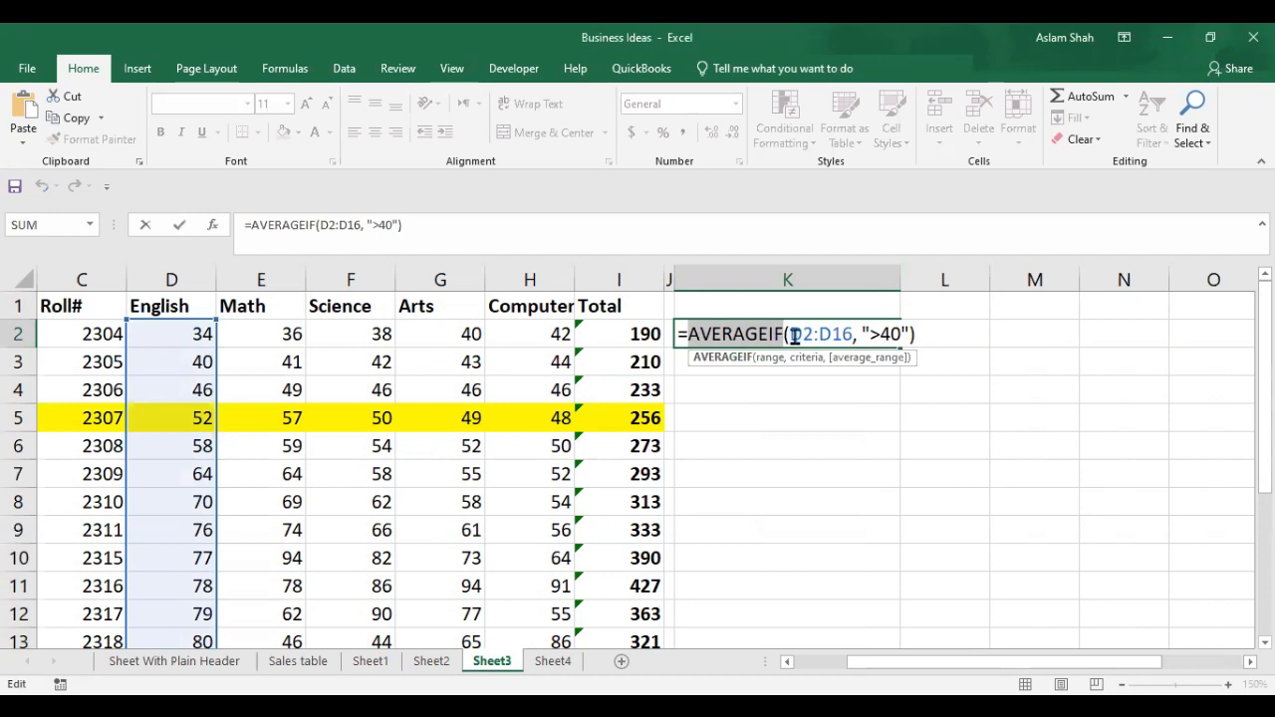
left_click(794, 336)
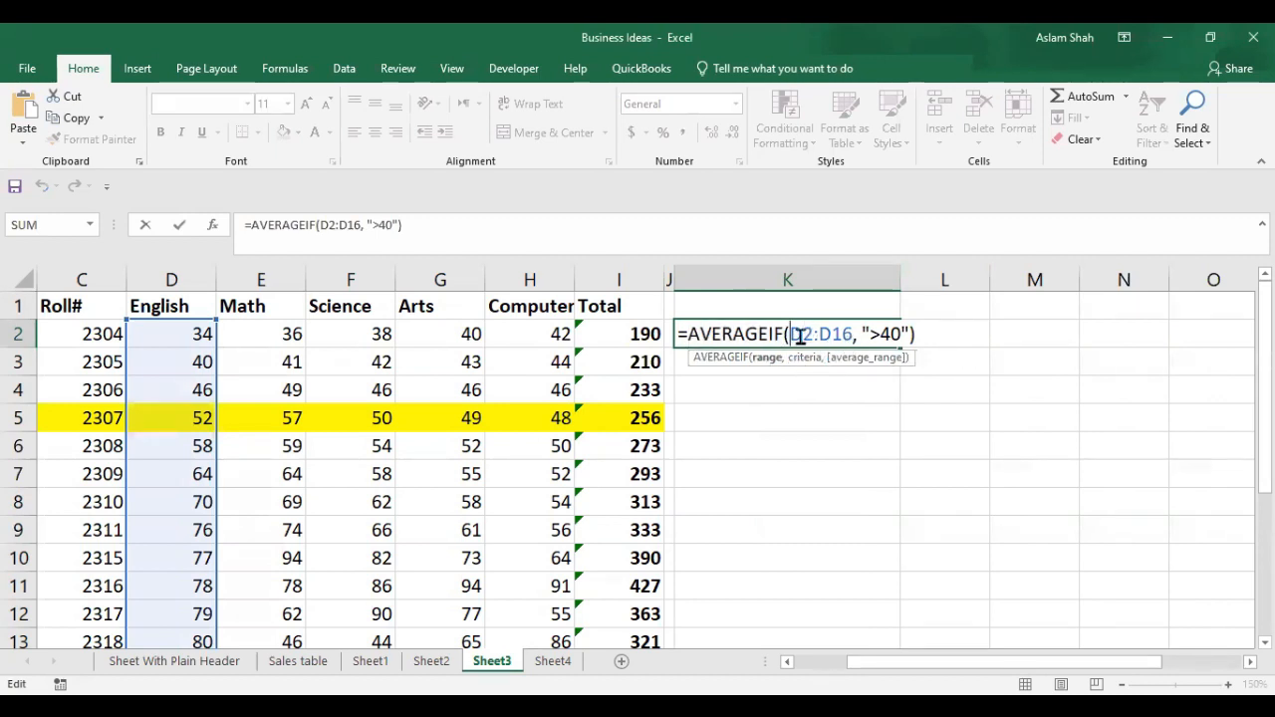
left_click_drag(794, 336, 894, 335)
left_click(862, 337)
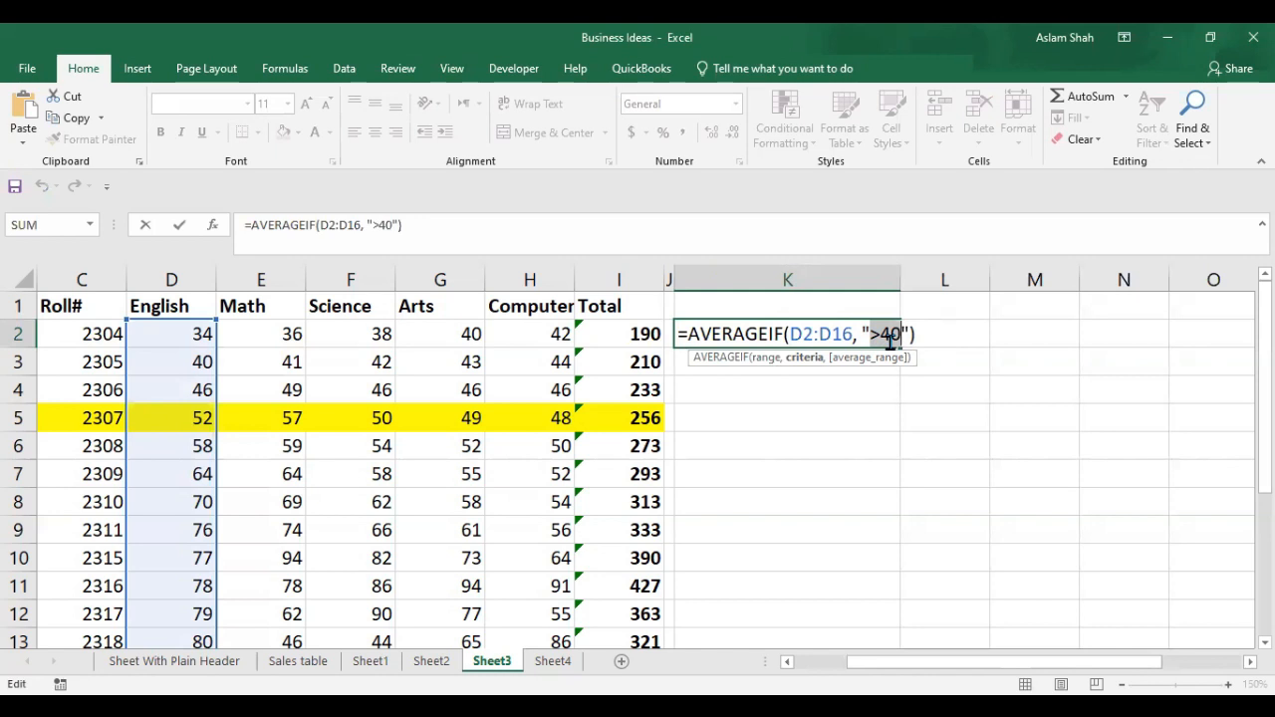
key("Return")
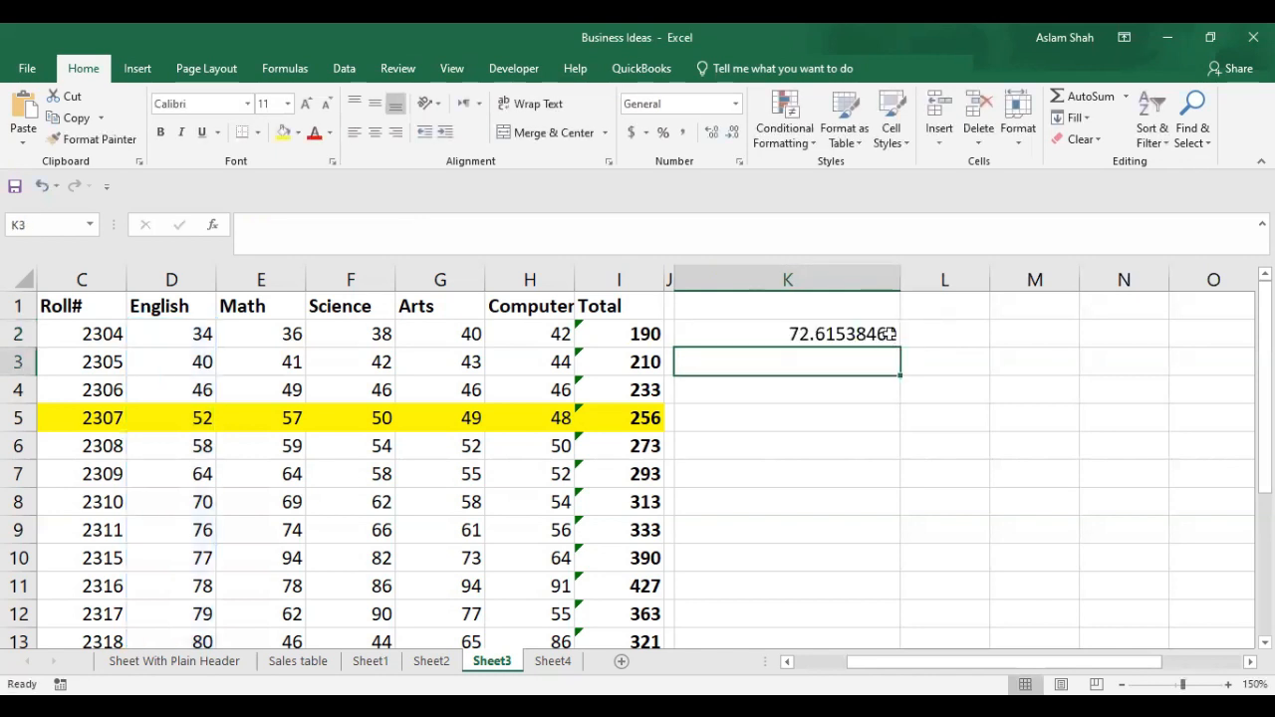
left_click(823, 336)
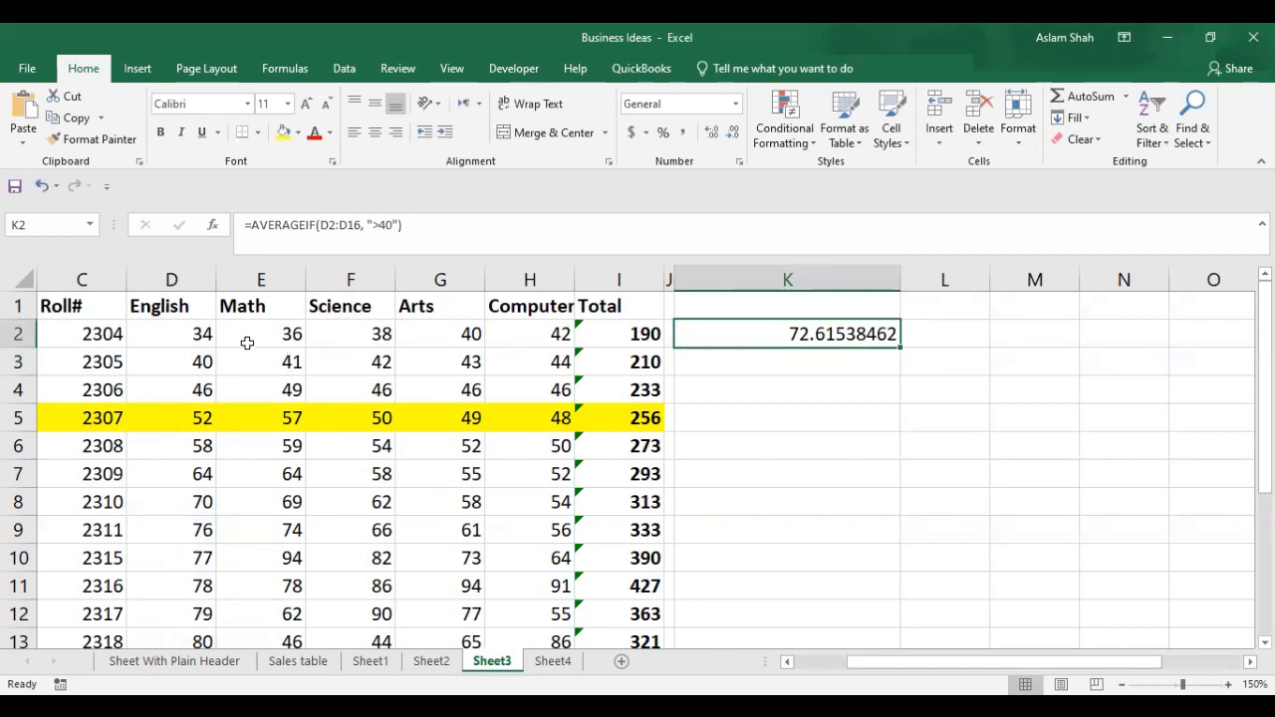
Extend the English marks in D2:D12 as a filled series down to D16.
left_click(188, 337)
left_click_drag(186, 353, 201, 503)
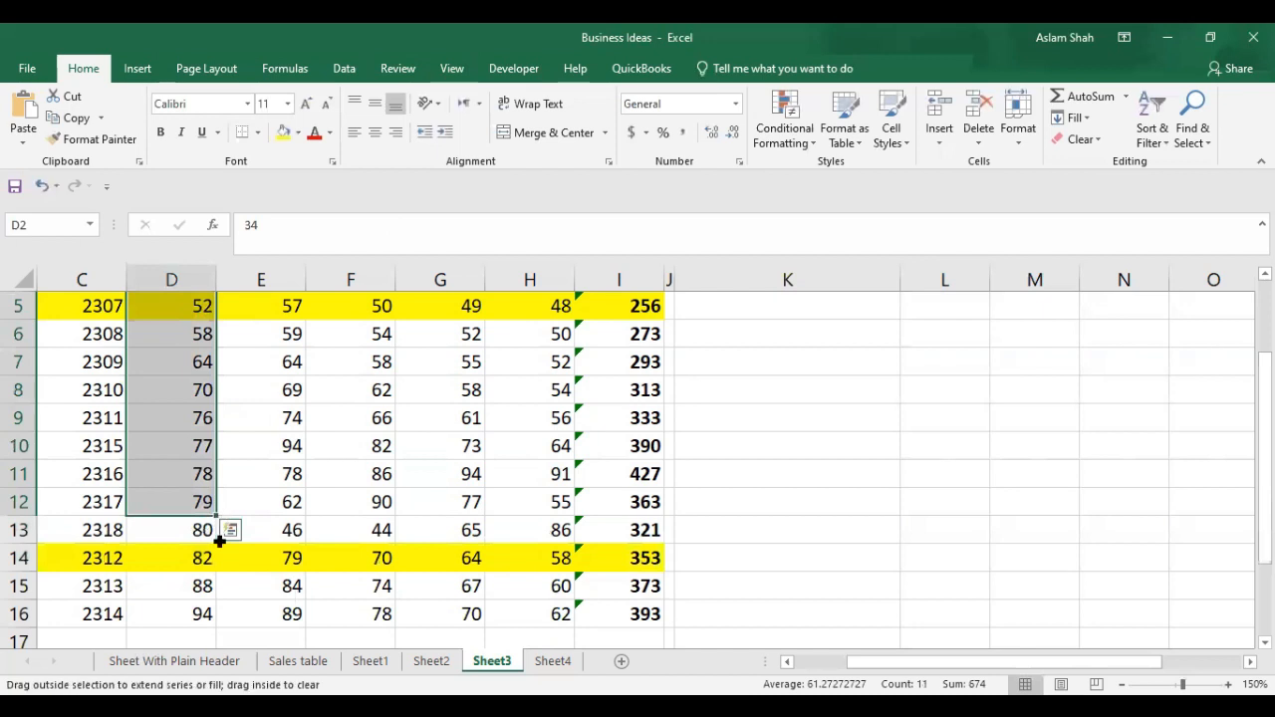
left_click_drag(217, 516, 209, 617)
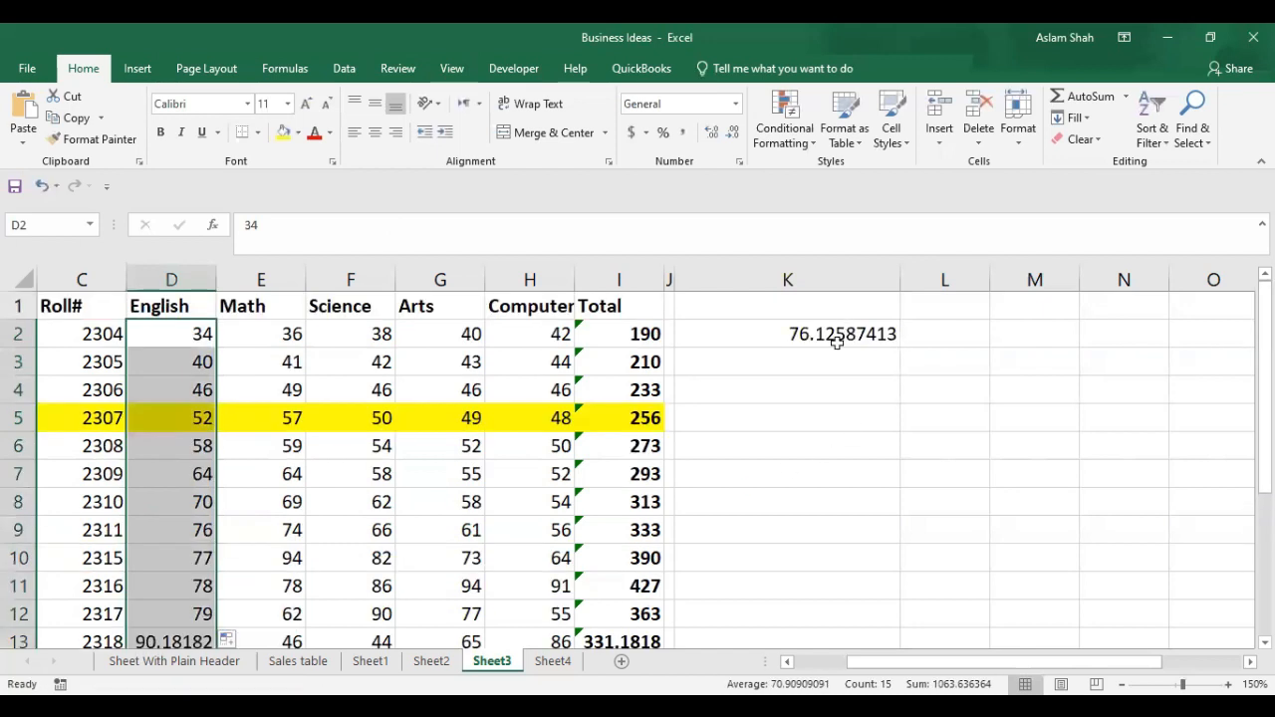
Change the criteria of the AVERAGEIF formula in K2 to "<40" and check the result.
double_click(837, 342)
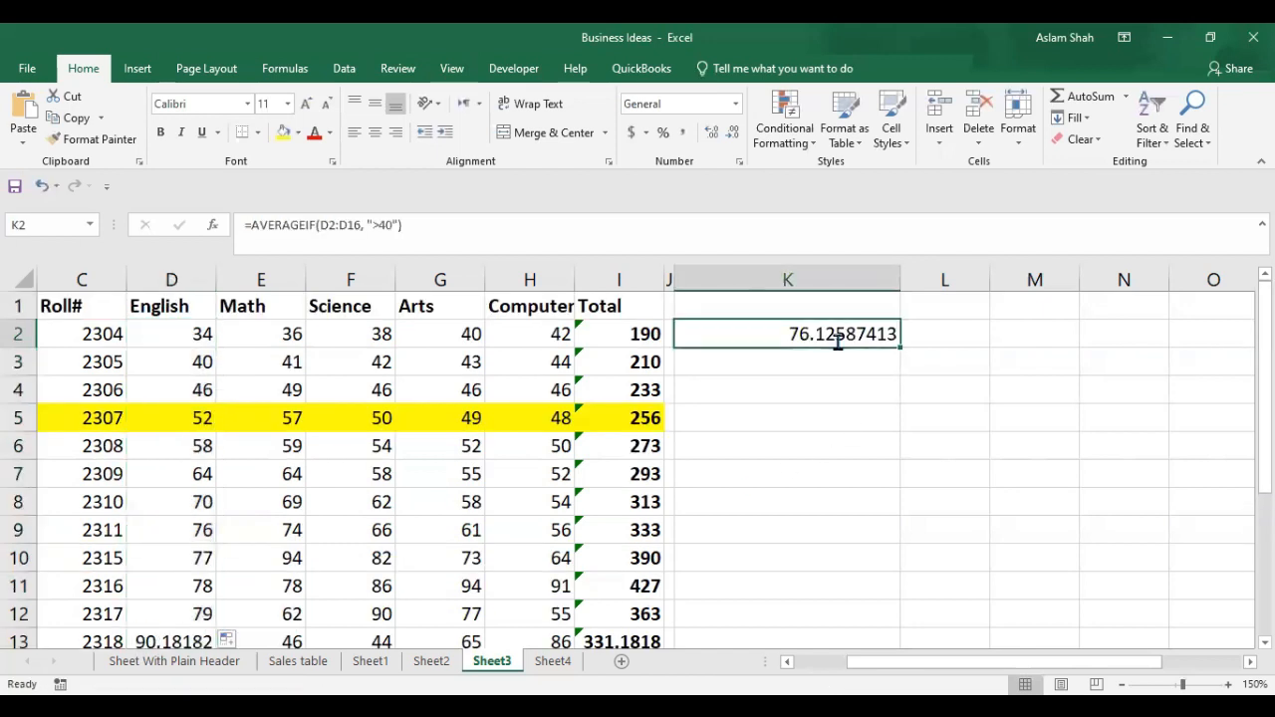
key("Left")
key("Left")
key("Left")
key("Left")
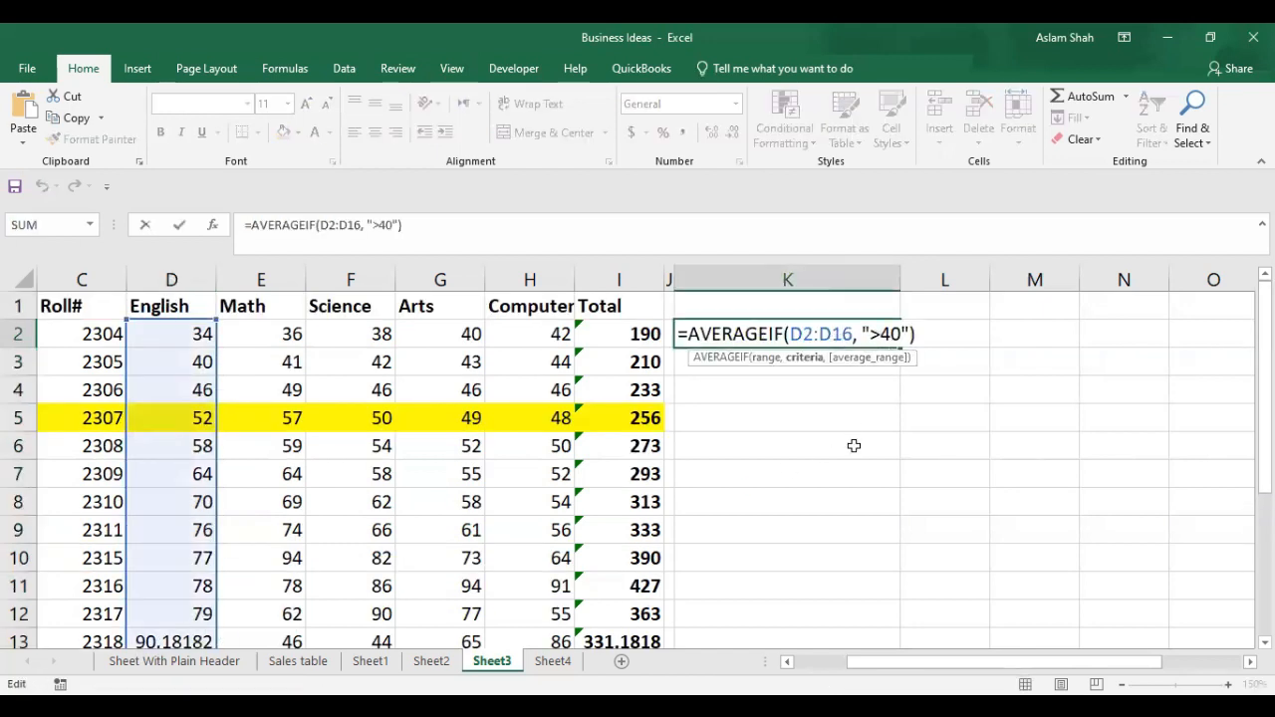
key("BackSpace")
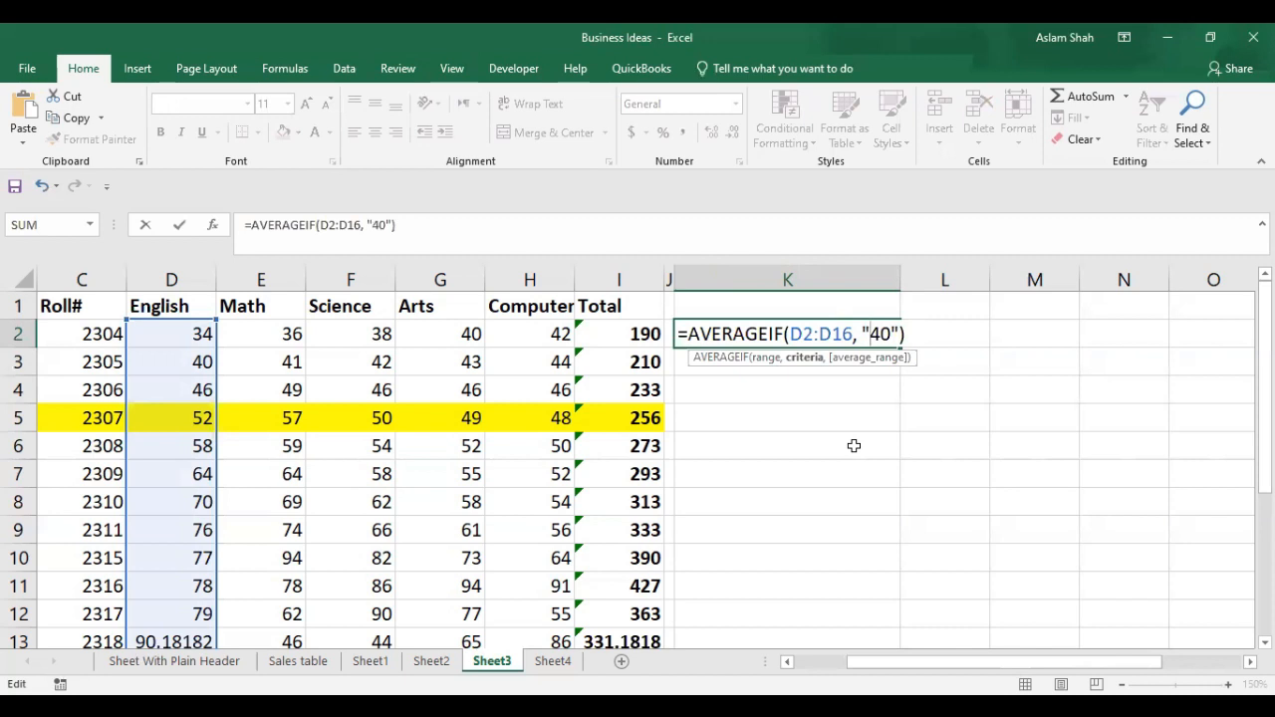
type("<")
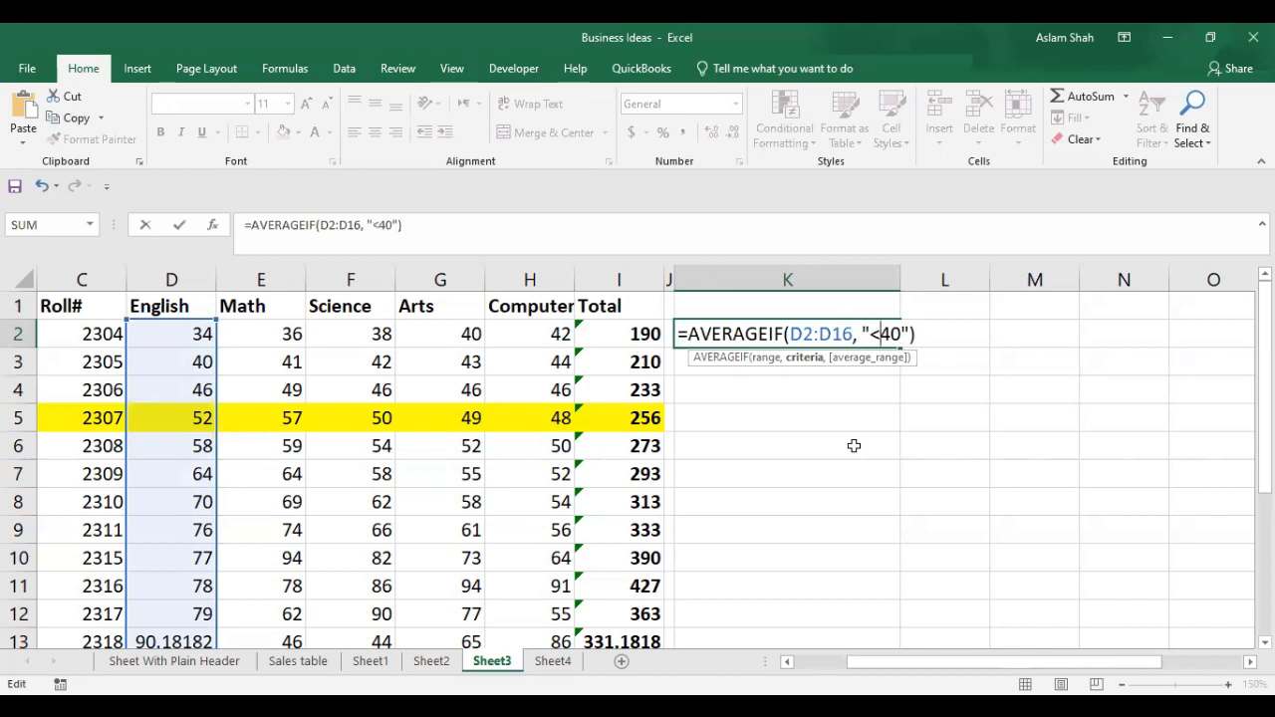
key("Return")
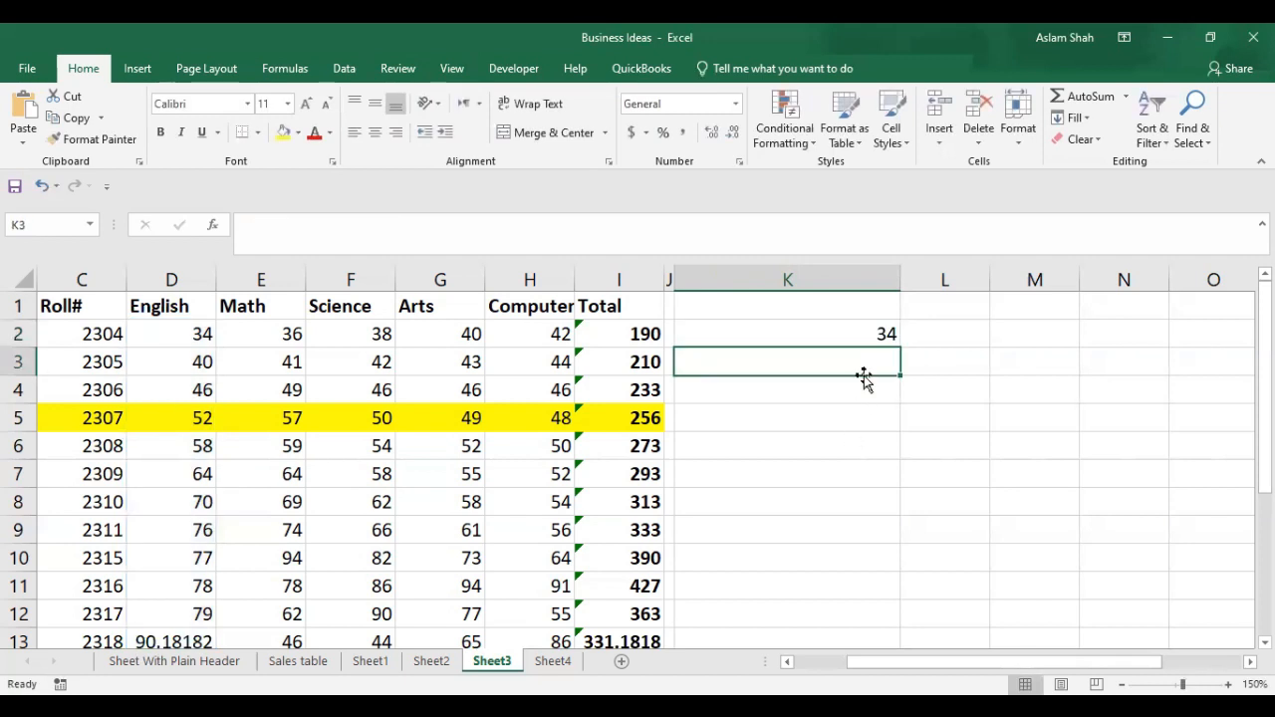
left_click(865, 334)
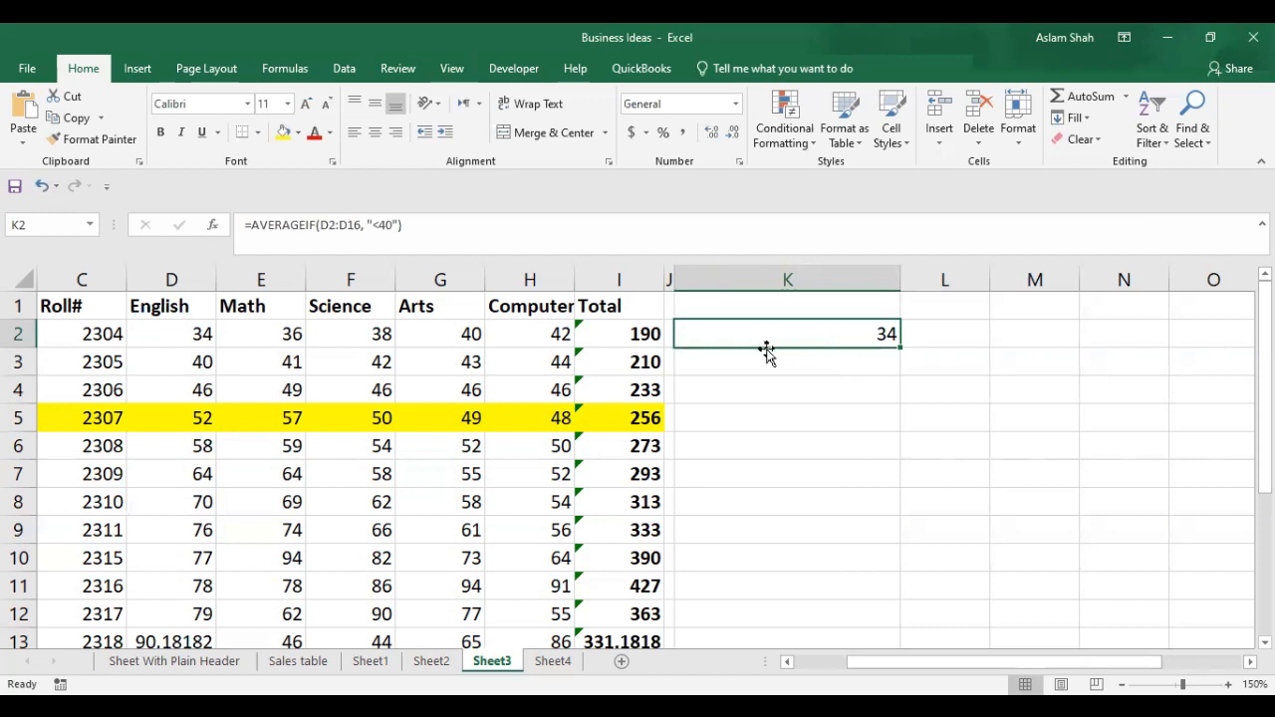
left_click(859, 362)
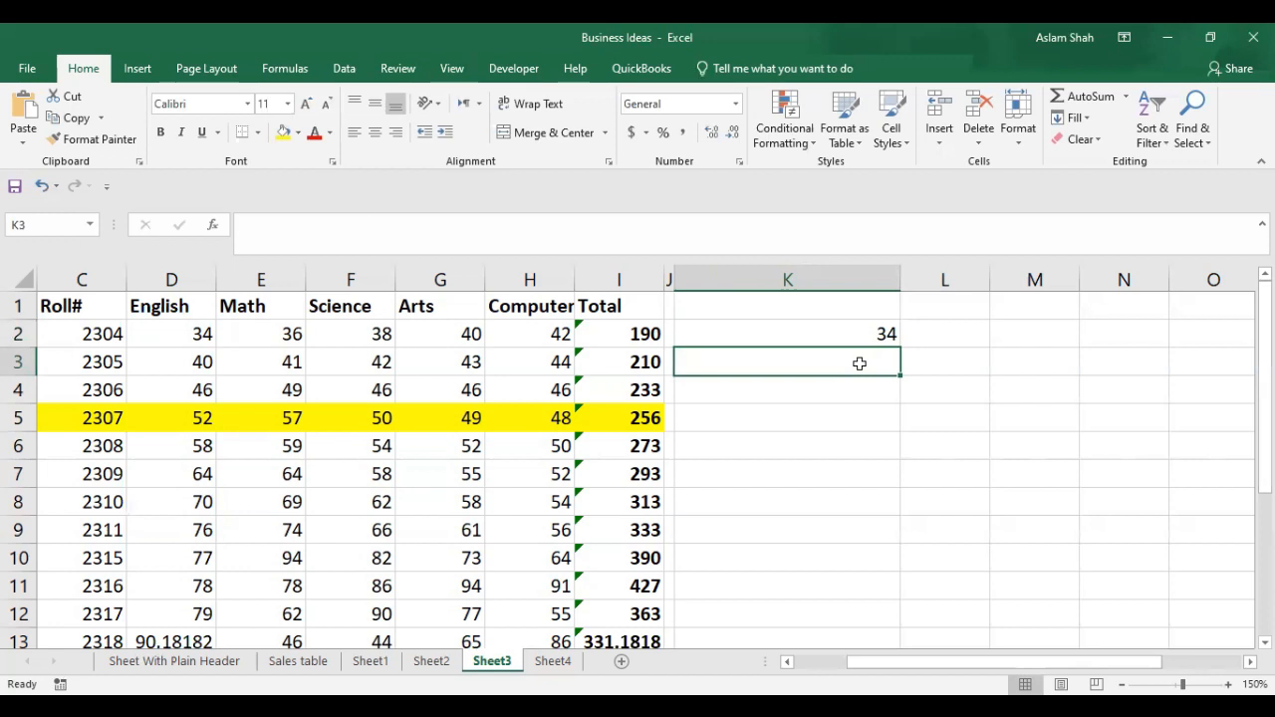